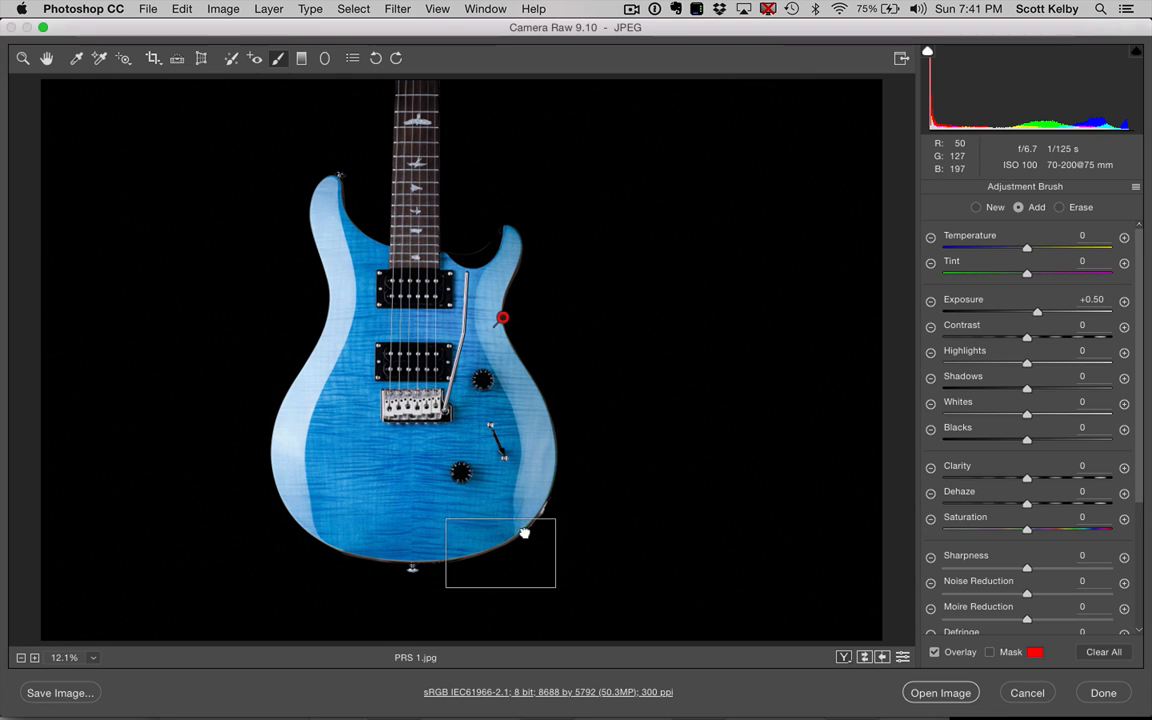
# Step: Zoom to 100% on the guitar's bridge and knob, then fit the whole photo back in view
pyautogui.click(470, 403)
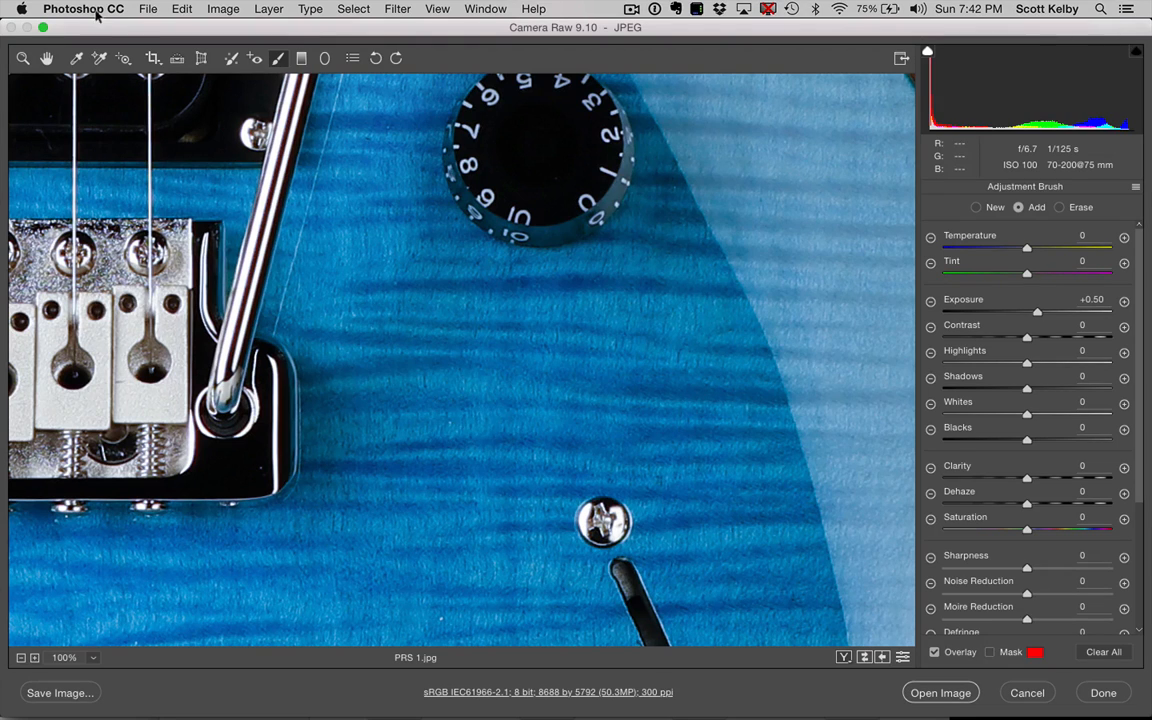
pyautogui.doubleClick(46, 58)
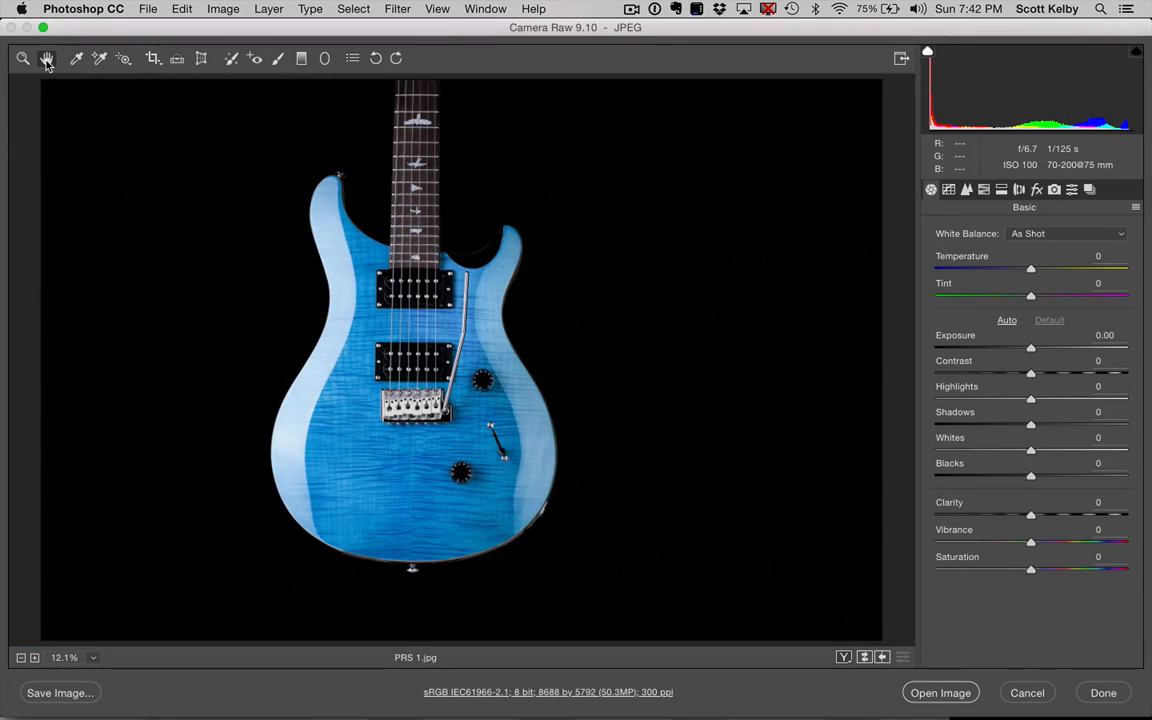